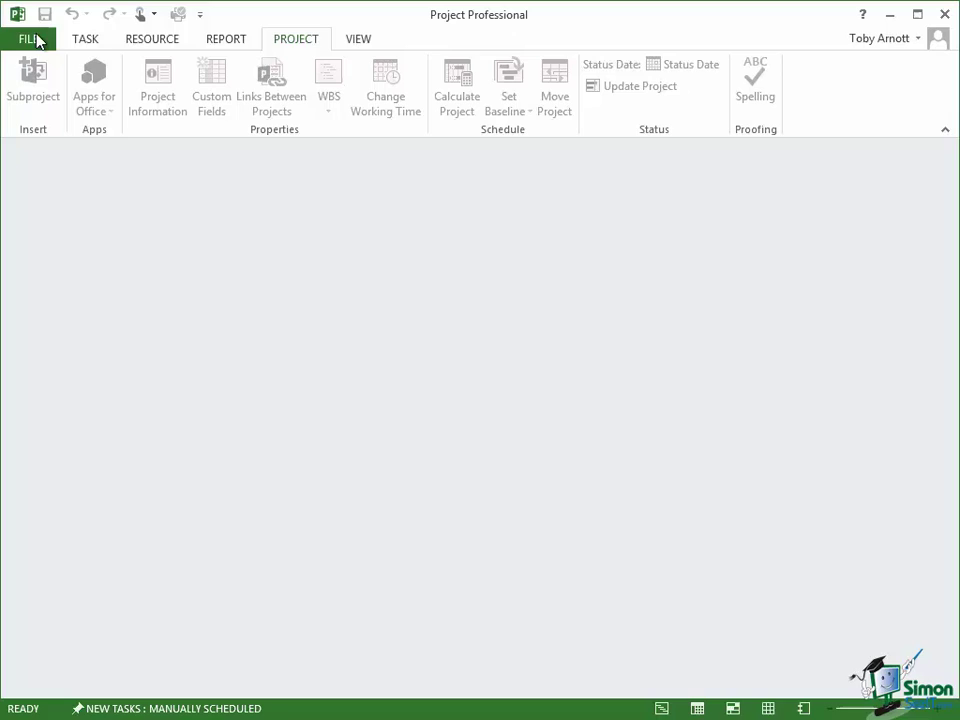
Step: Review the General page of the program options and close it without changes
{"action": "left_click", "coordinate": [34, 40]}
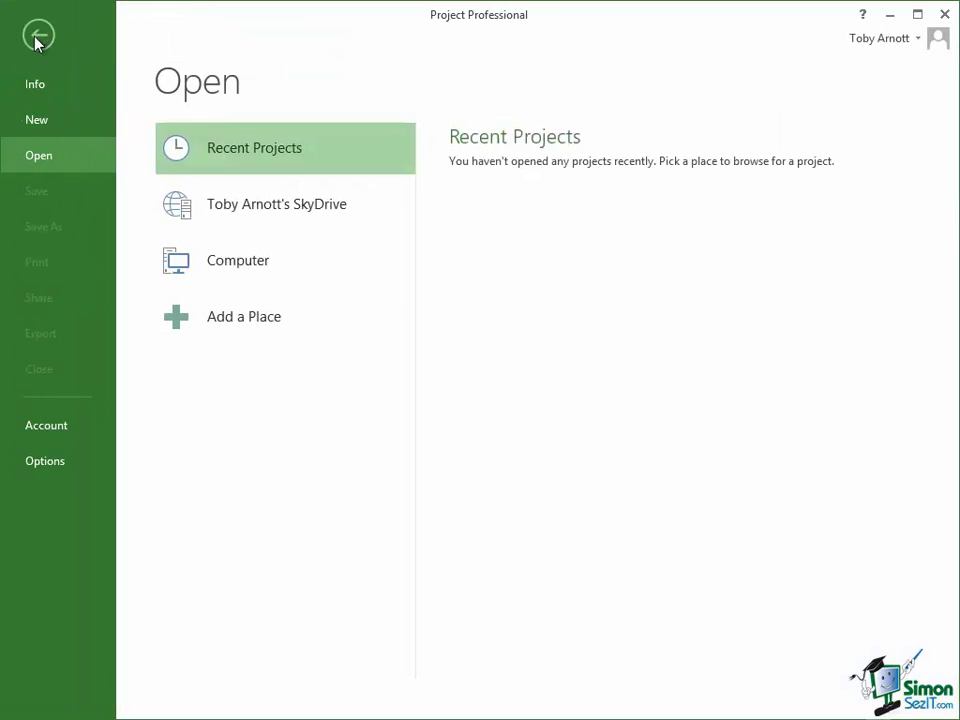
{"action": "left_click", "coordinate": [45, 462]}
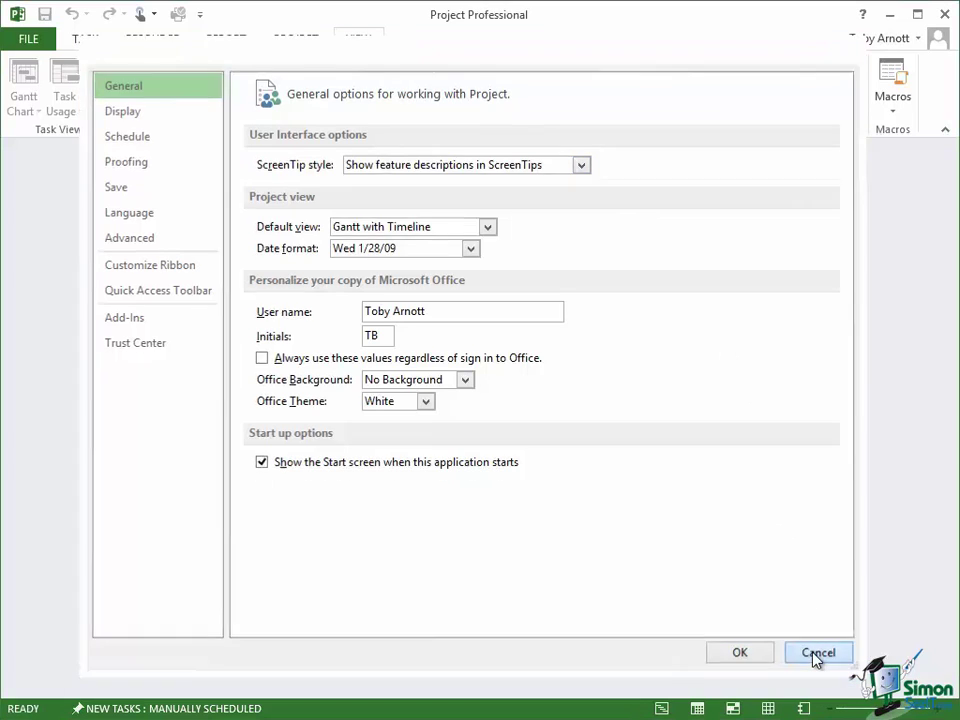
{"action": "left_click", "coordinate": [817, 653]}
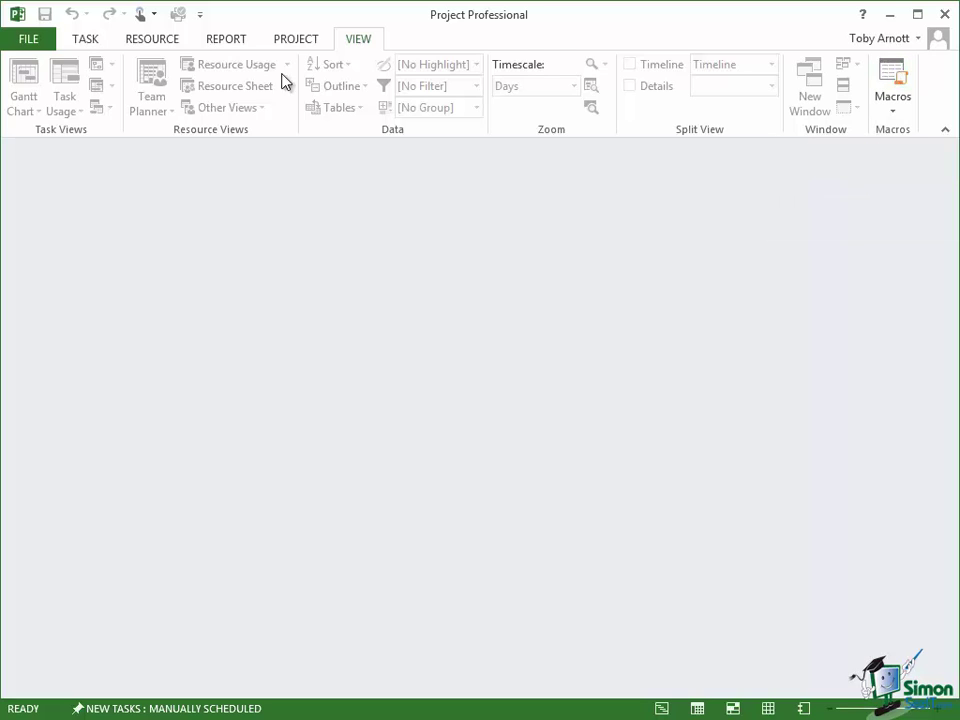
Step: Set the ScreenTip style to "Don't show feature descriptions in ScreenTips" in the General options and apply it
{"action": "left_click", "coordinate": [31, 40]}
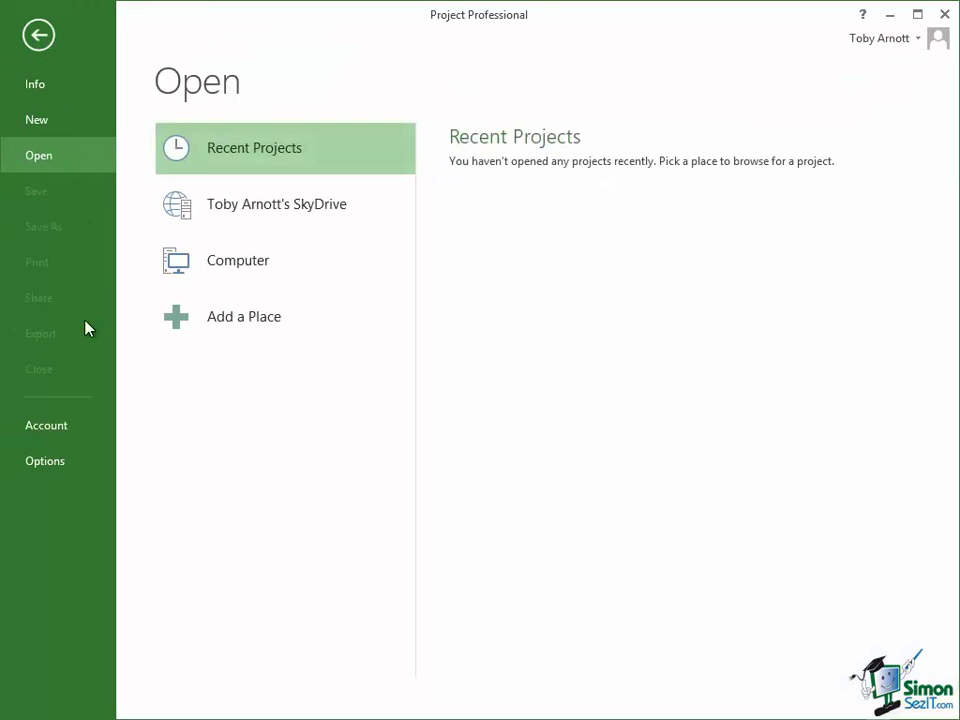
{"action": "left_click", "coordinate": [63, 465]}
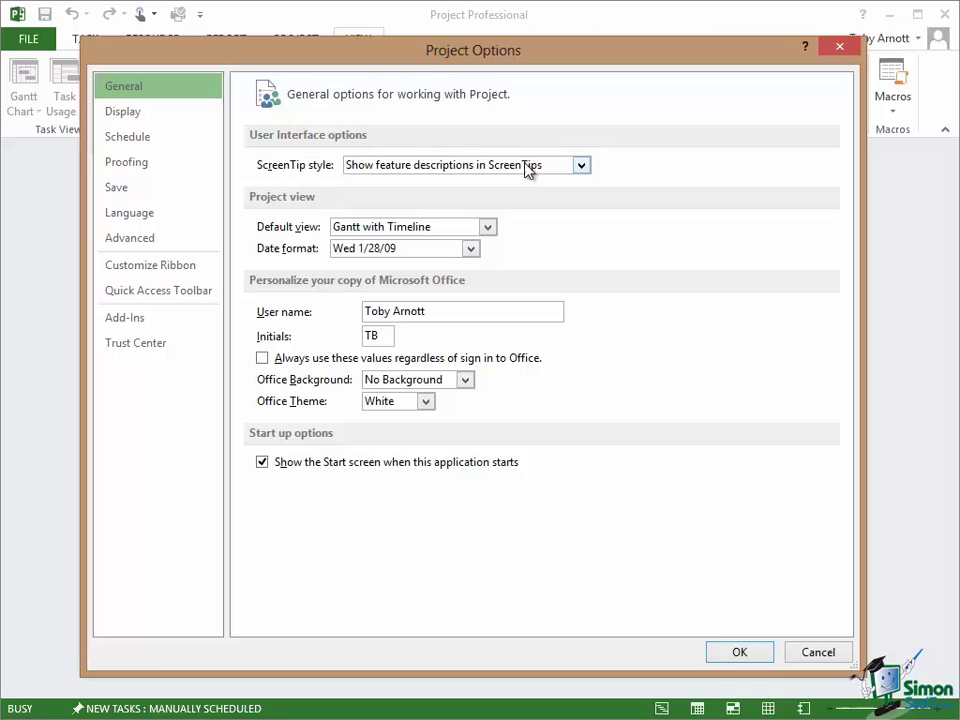
{"action": "left_click", "coordinate": [581, 167]}
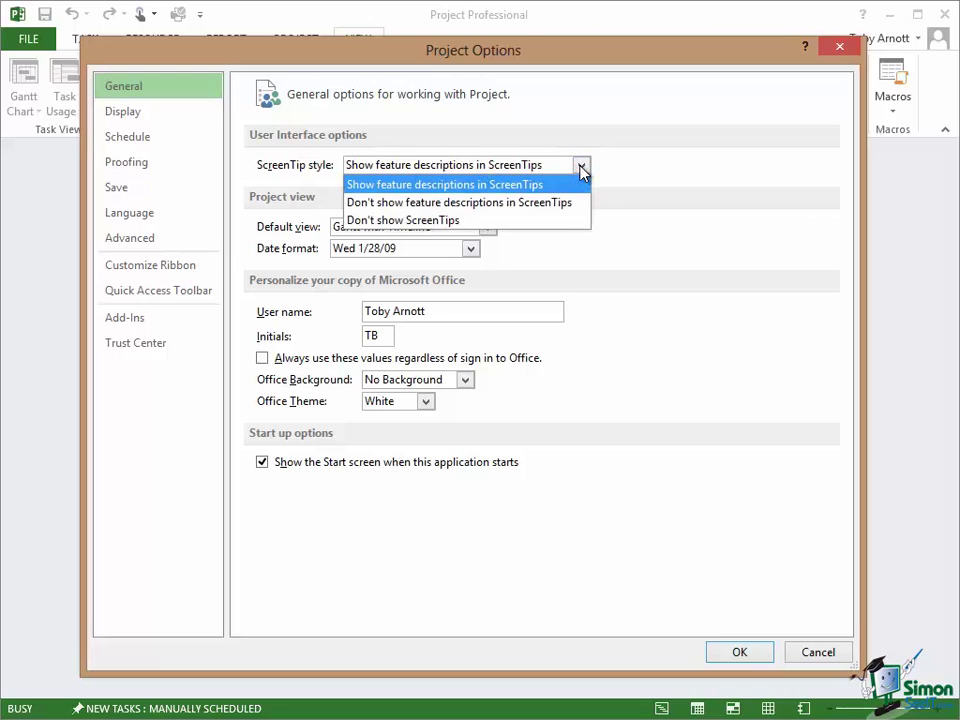
{"action": "left_click", "coordinate": [494, 207]}
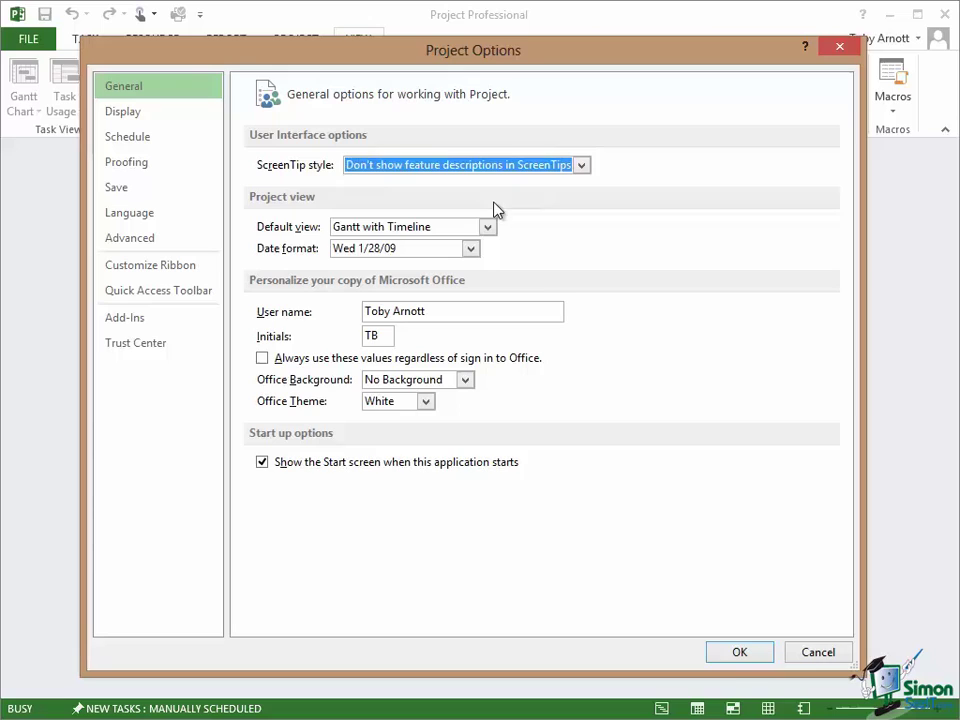
{"action": "left_click", "coordinate": [739, 652]}
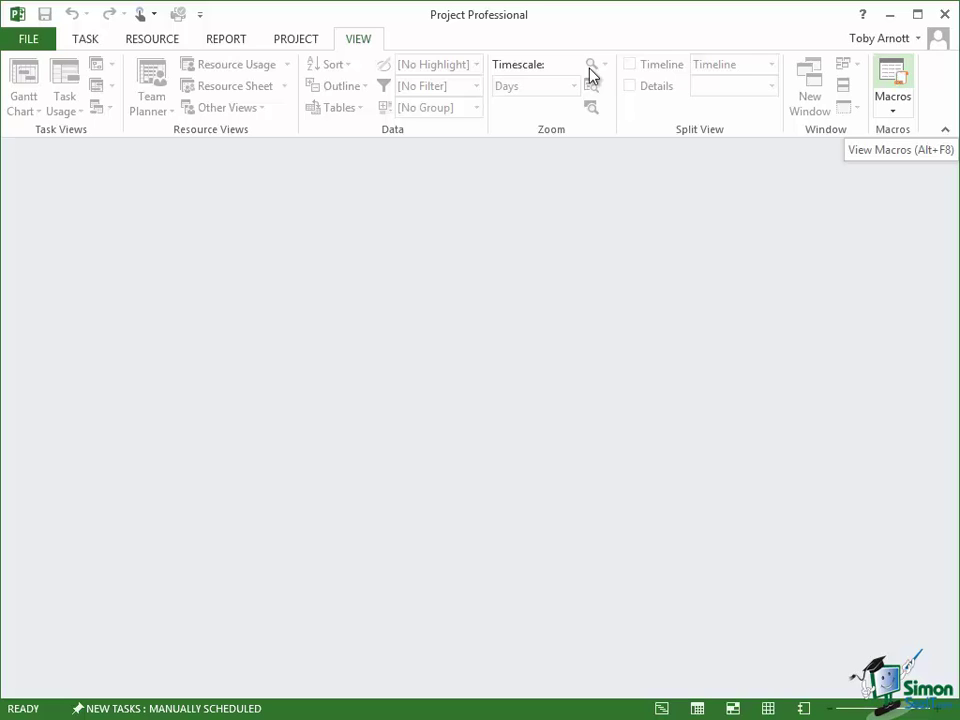
Step: Reopen the program options and change the ScreenTip style to "Don't show ScreenTips"
{"action": "left_click", "coordinate": [37, 42]}
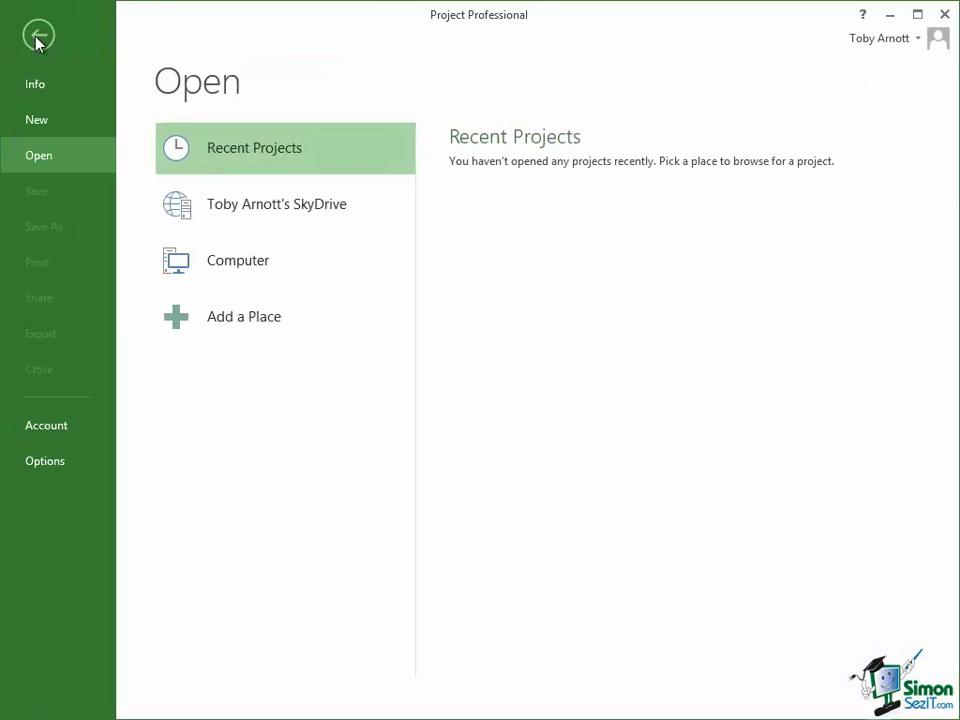
{"action": "left_click", "coordinate": [42, 463]}
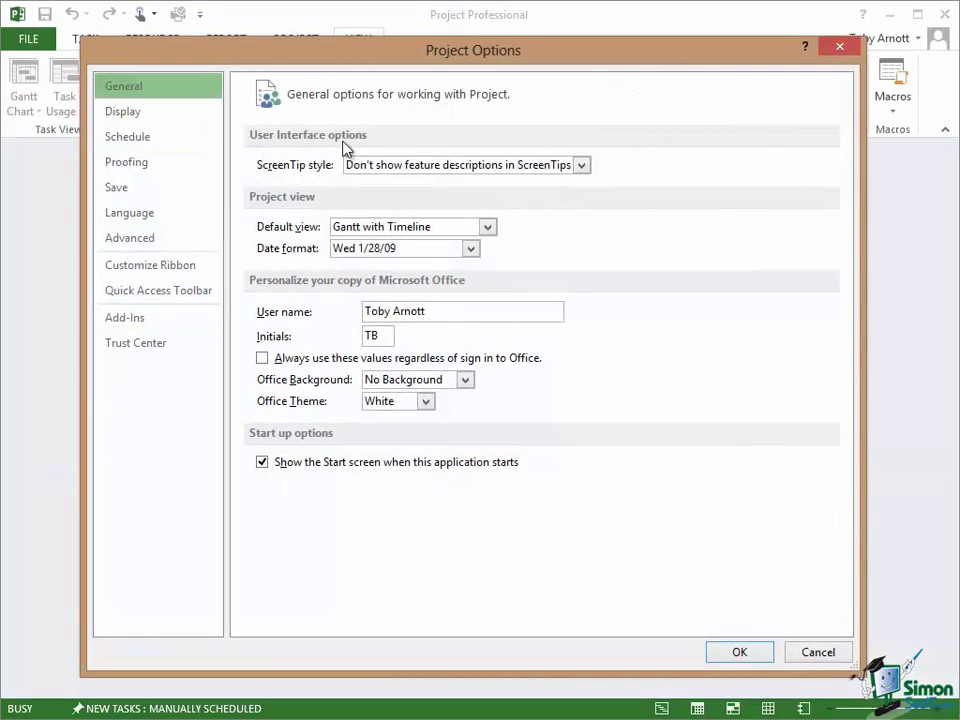
{"action": "left_click", "coordinate": [581, 166]}
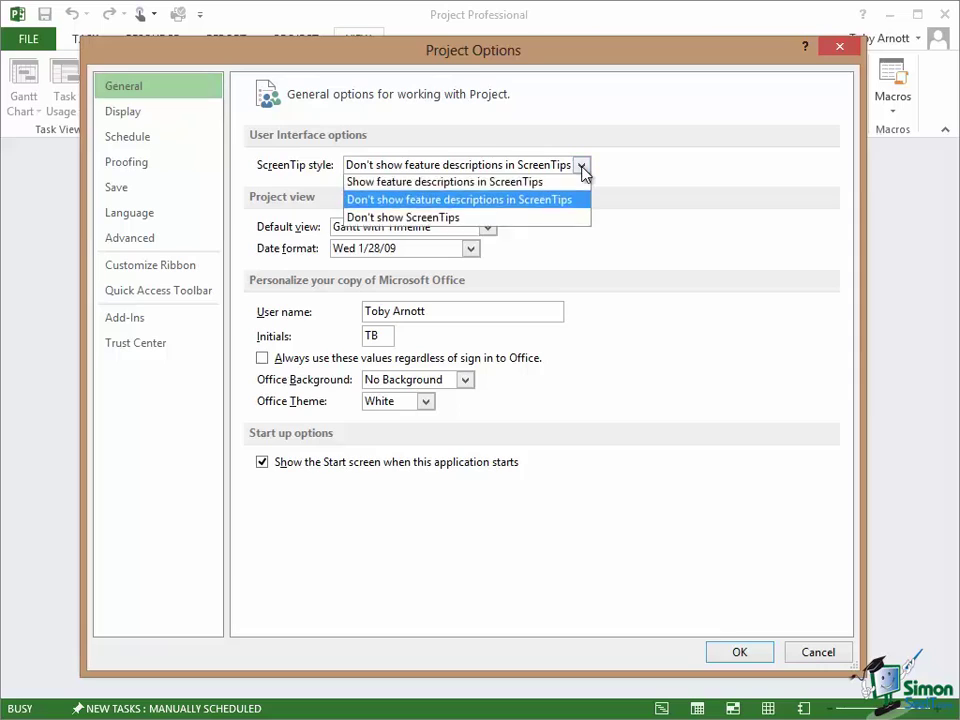
{"action": "left_click", "coordinate": [481, 221]}
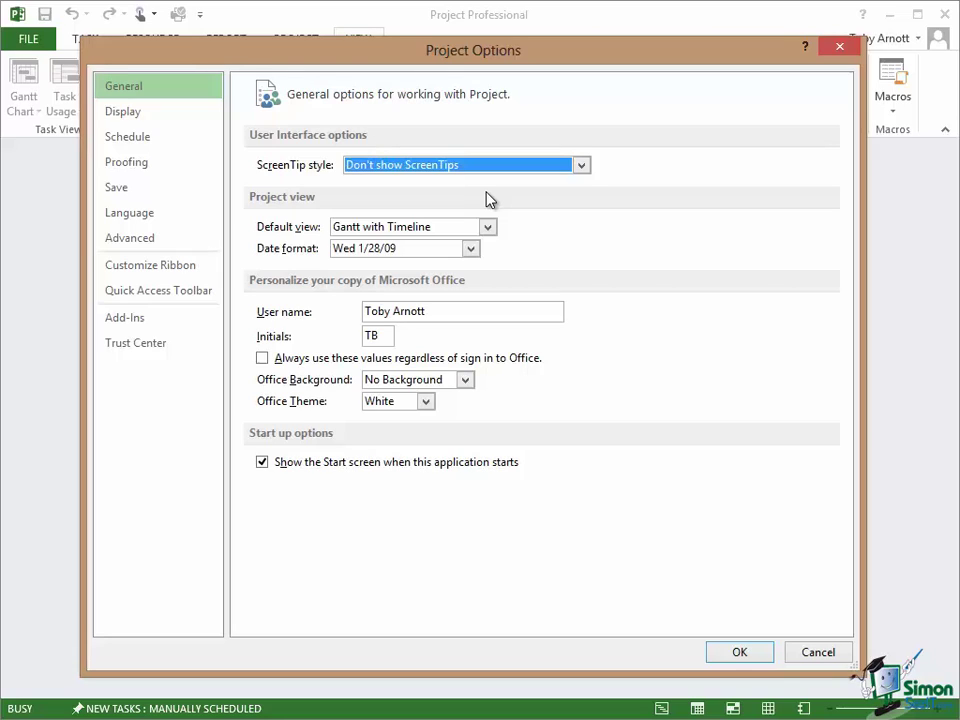
Step: Set the ScreenTip style to "Show feature descriptions in ScreenTips" and apply the options
{"action": "left_click", "coordinate": [581, 167]}
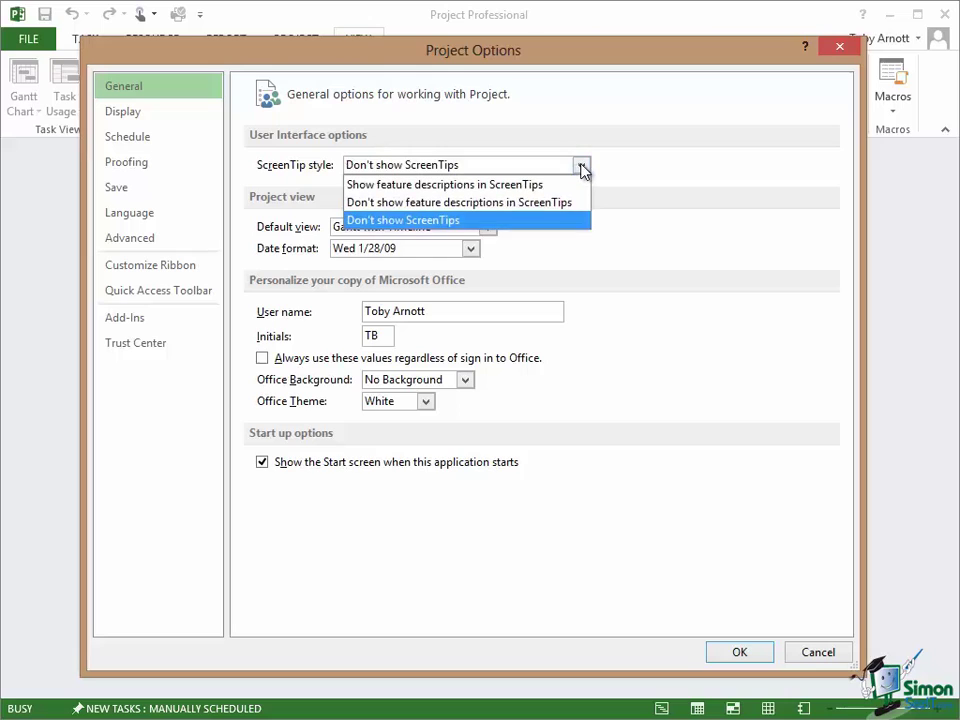
{"action": "left_click", "coordinate": [462, 188]}
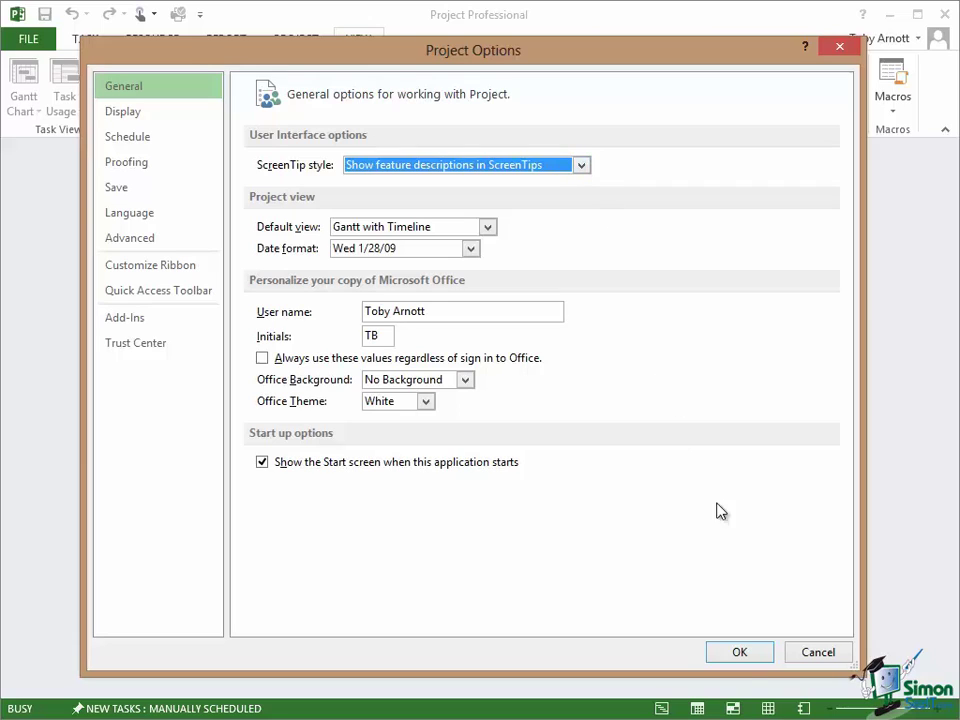
{"action": "left_click", "coordinate": [737, 655]}
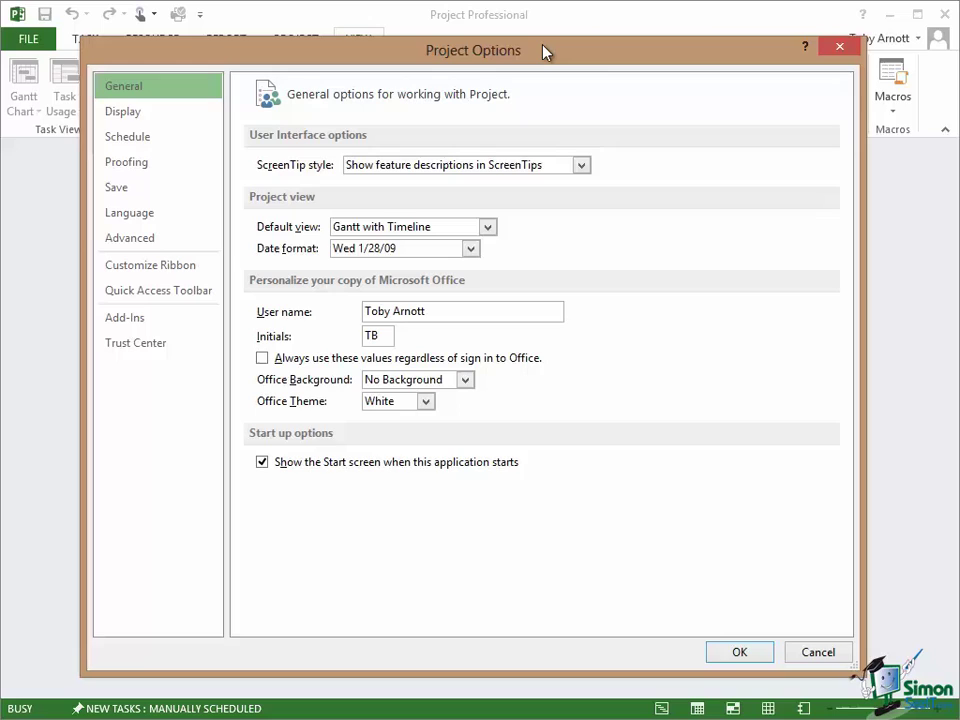
Step: Choose White as the Office theme in the General personalization options
{"action": "left_click", "coordinate": [454, 313]}
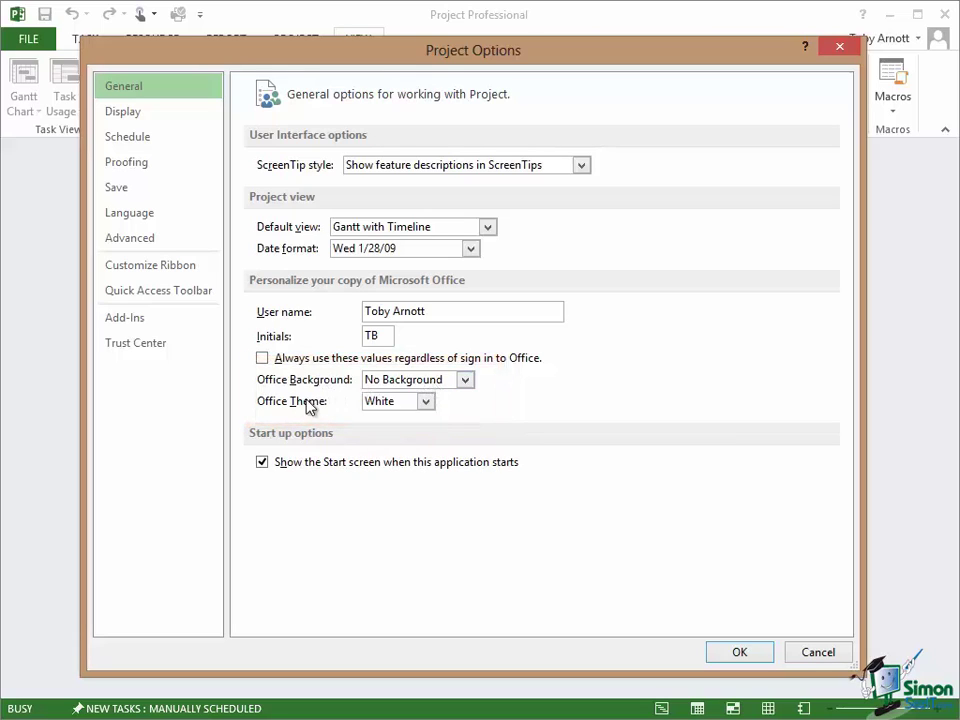
{"action": "left_click", "coordinate": [426, 402]}
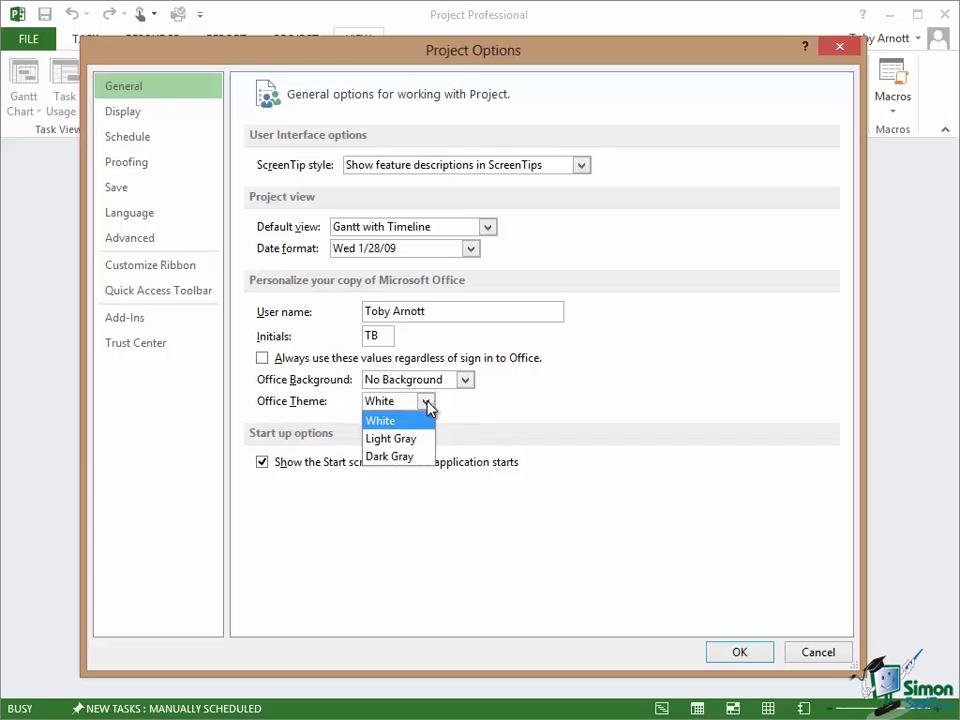
{"action": "left_click", "coordinate": [384, 419]}
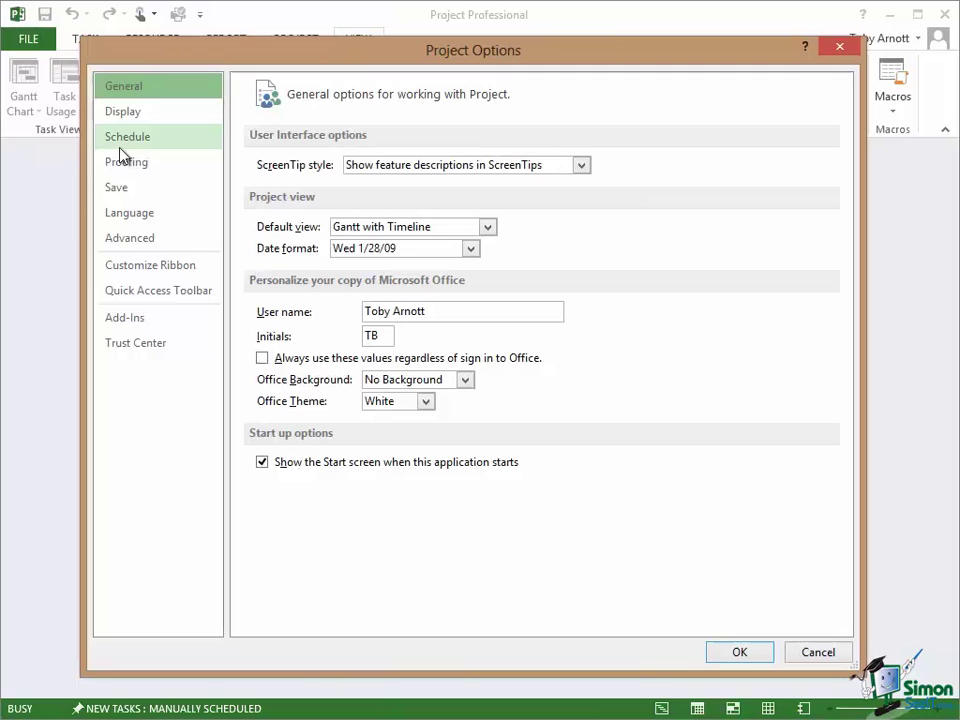
Step: In the Schedule options, set newly created tasks to Auto Scheduled, with the scheduling options applying to All New Projects
{"action": "left_click", "coordinate": [115, 150]}
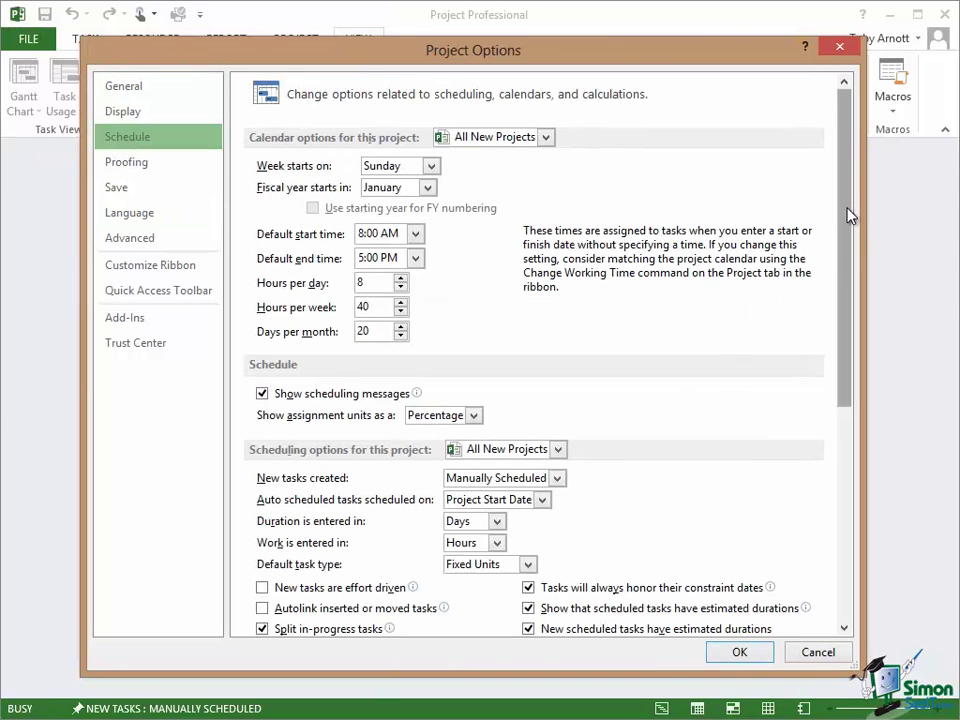
{"action": "left_click_drag", "start_coordinate": [848, 215], "coordinate": [844, 364]}
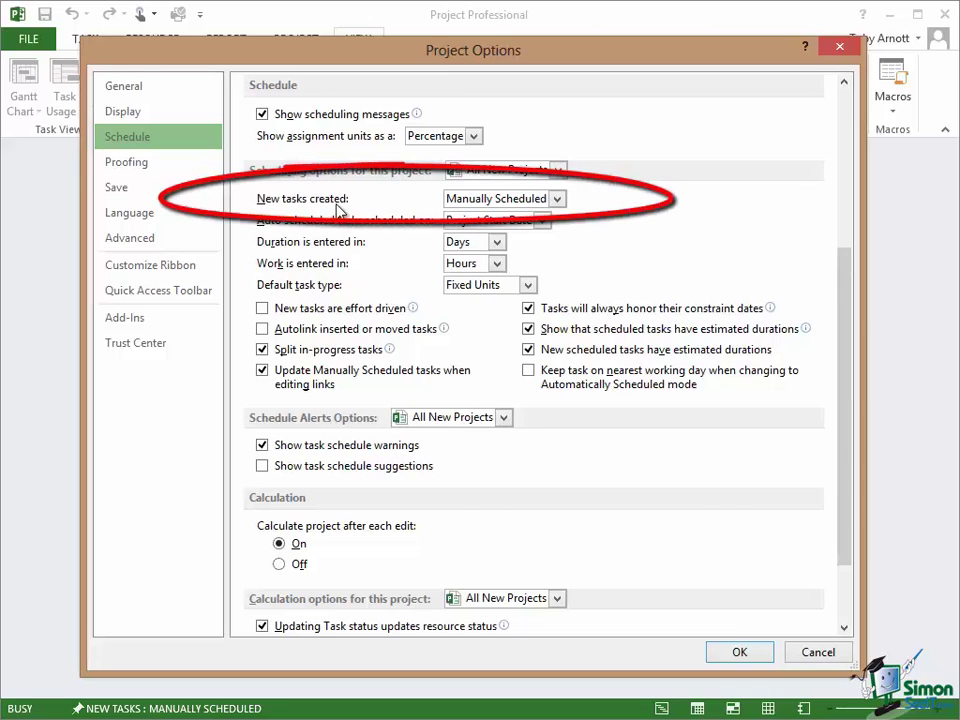
{"action": "left_click", "coordinate": [557, 199]}
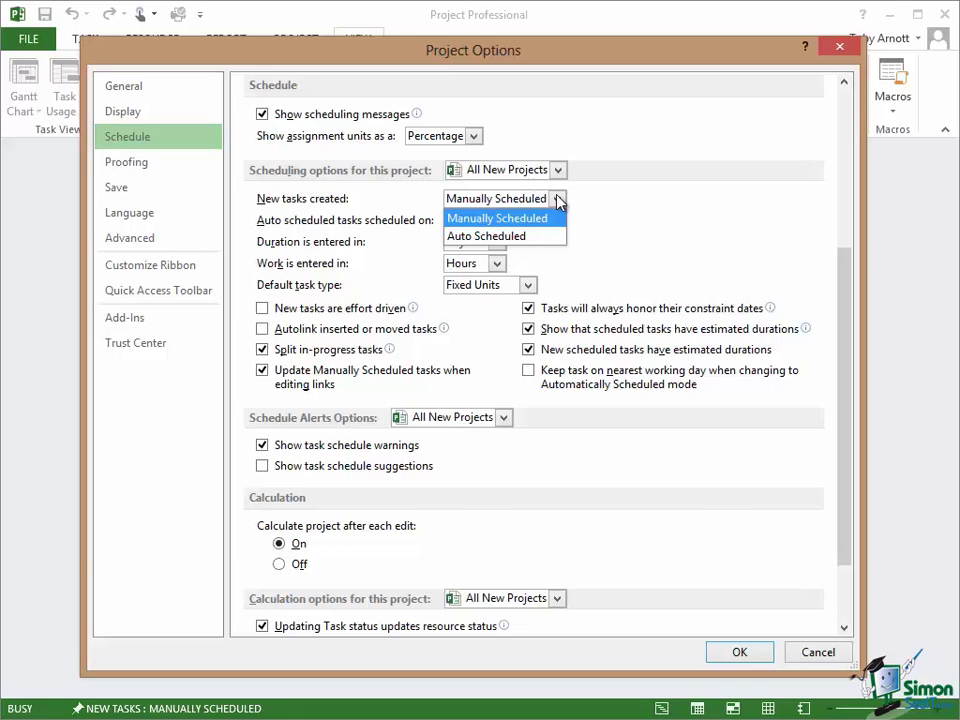
{"action": "left_click", "coordinate": [497, 237]}
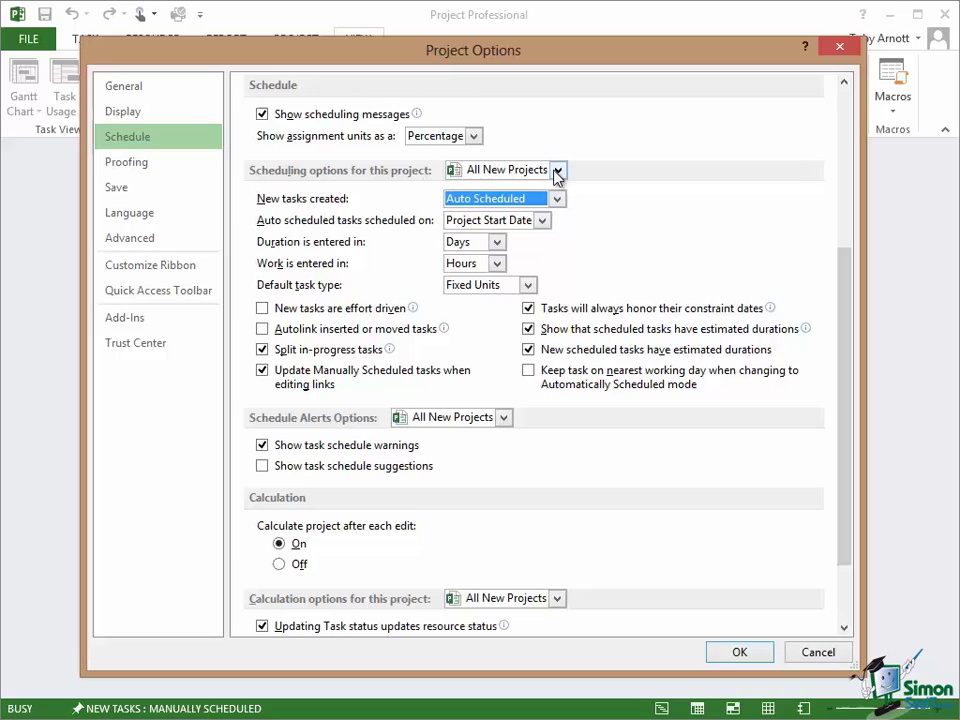
{"action": "left_click", "coordinate": [556, 174]}
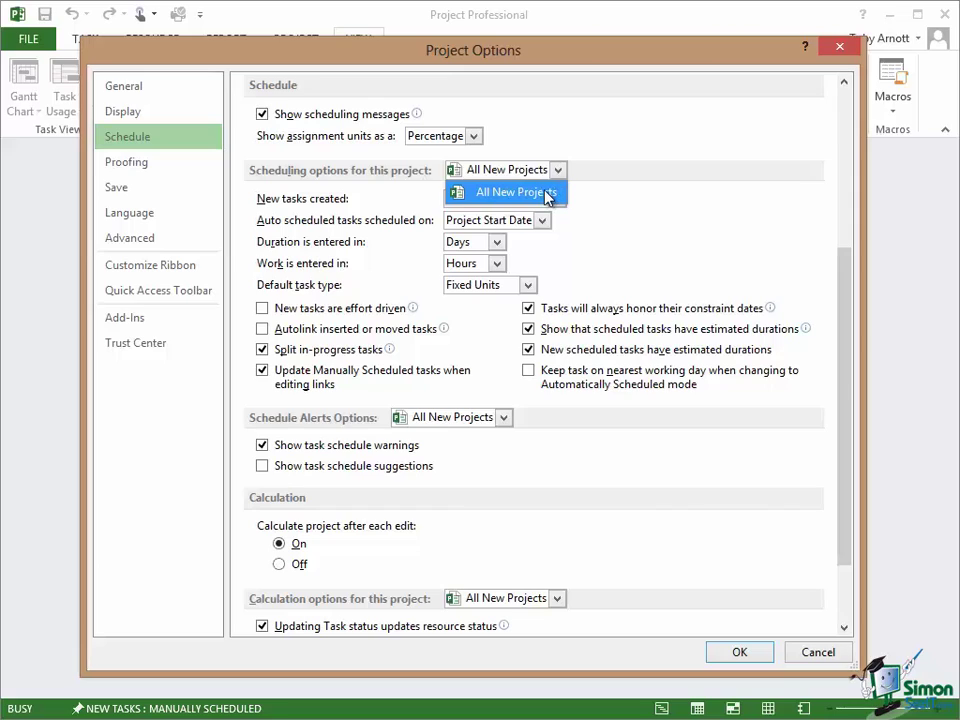
{"action": "left_click", "coordinate": [556, 188]}
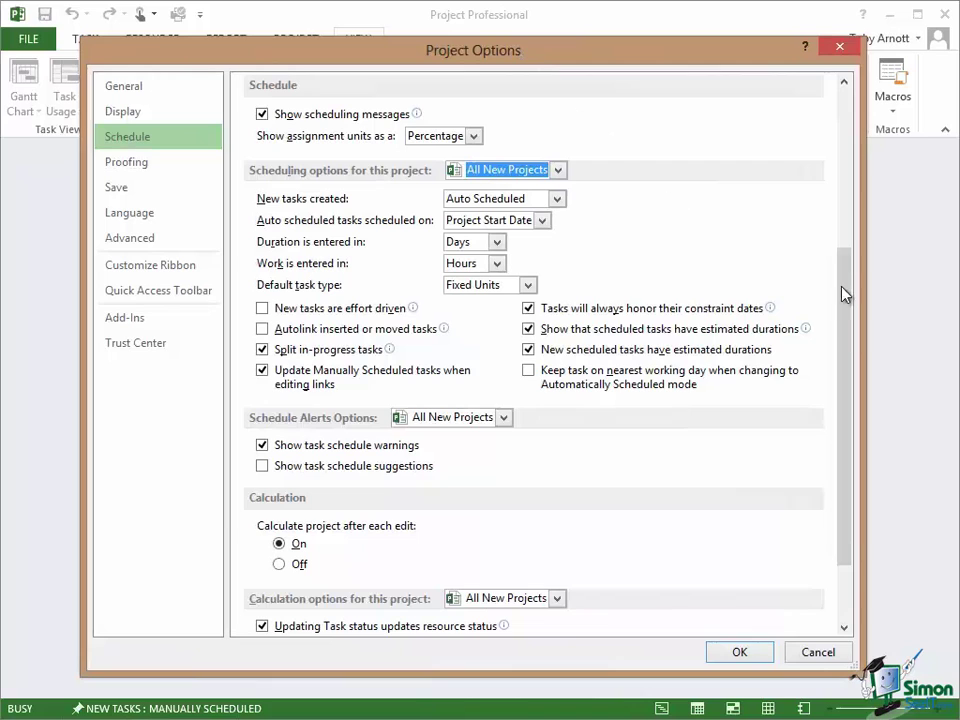
Step: Turn project calculation after each edit off, set it back to On, and apply the schedule options
{"action": "left_click_drag", "start_coordinate": [846, 279], "coordinate": [852, 403]}
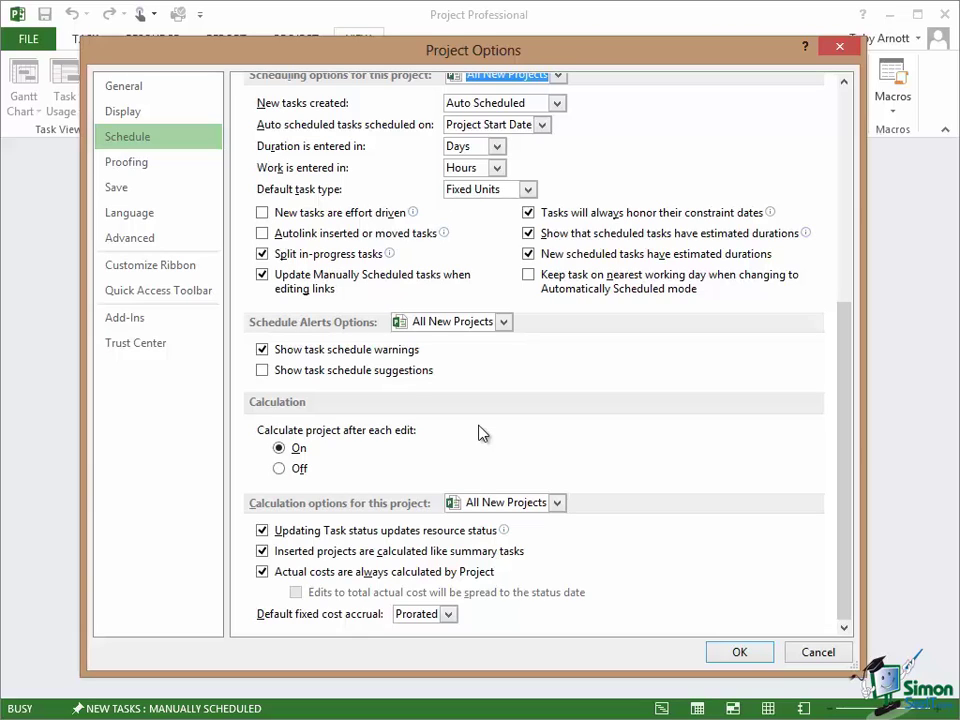
{"action": "left_click", "coordinate": [279, 469]}
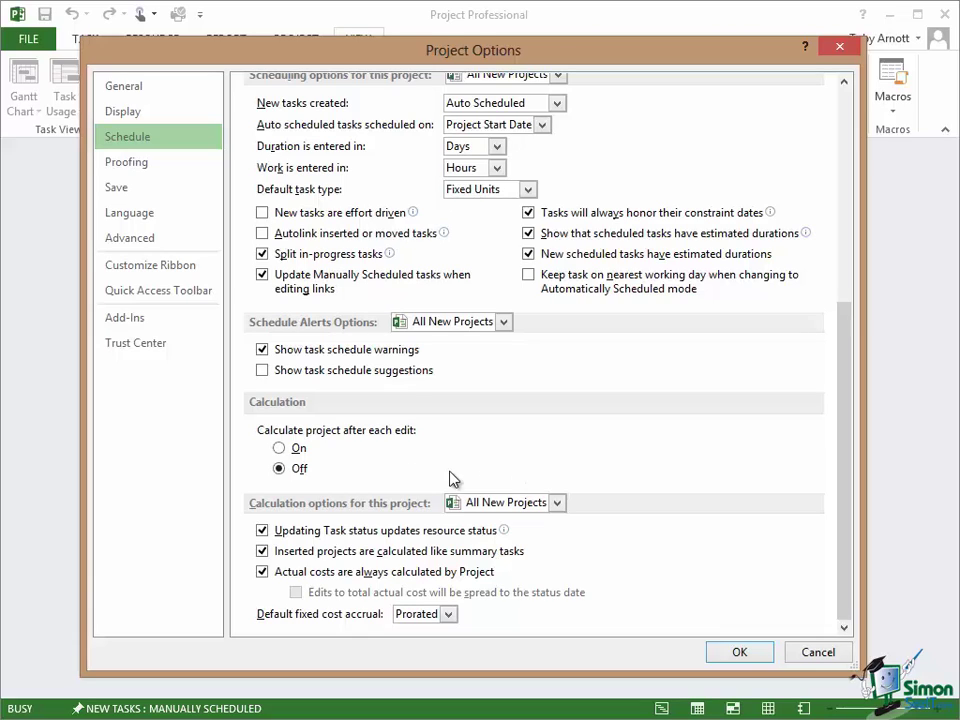
{"action": "left_click", "coordinate": [281, 449]}
{"action": "left_click", "coordinate": [739, 653]}
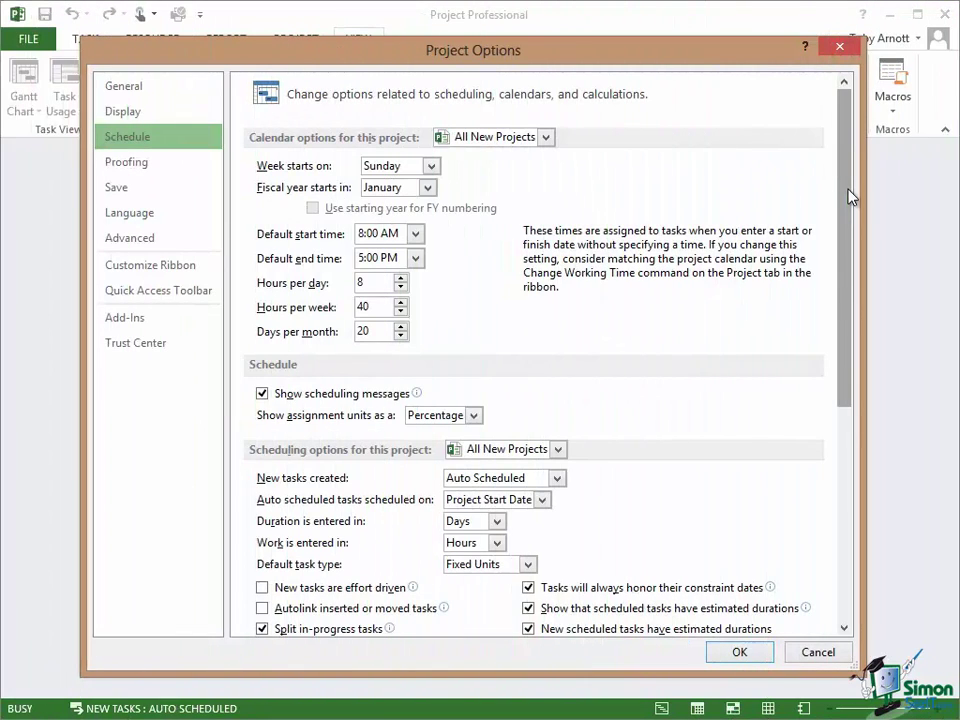
Step: Examine the Office language preferences, including English (United Kingdom) and the additional editing languages that can be added
{"action": "left_click", "coordinate": [120, 220]}
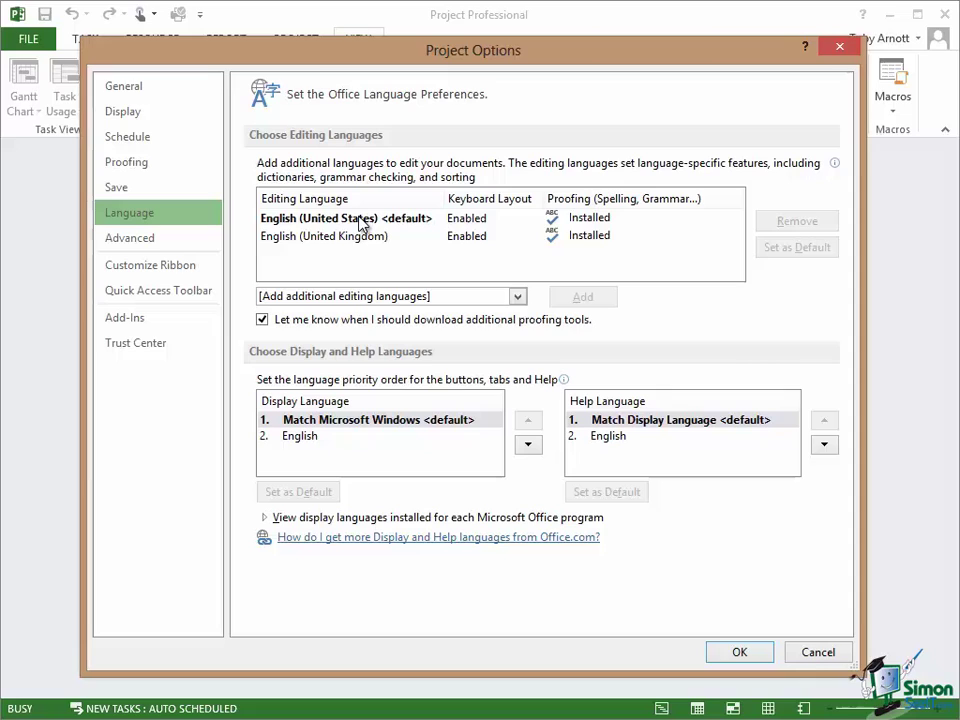
{"action": "left_click", "coordinate": [333, 243]}
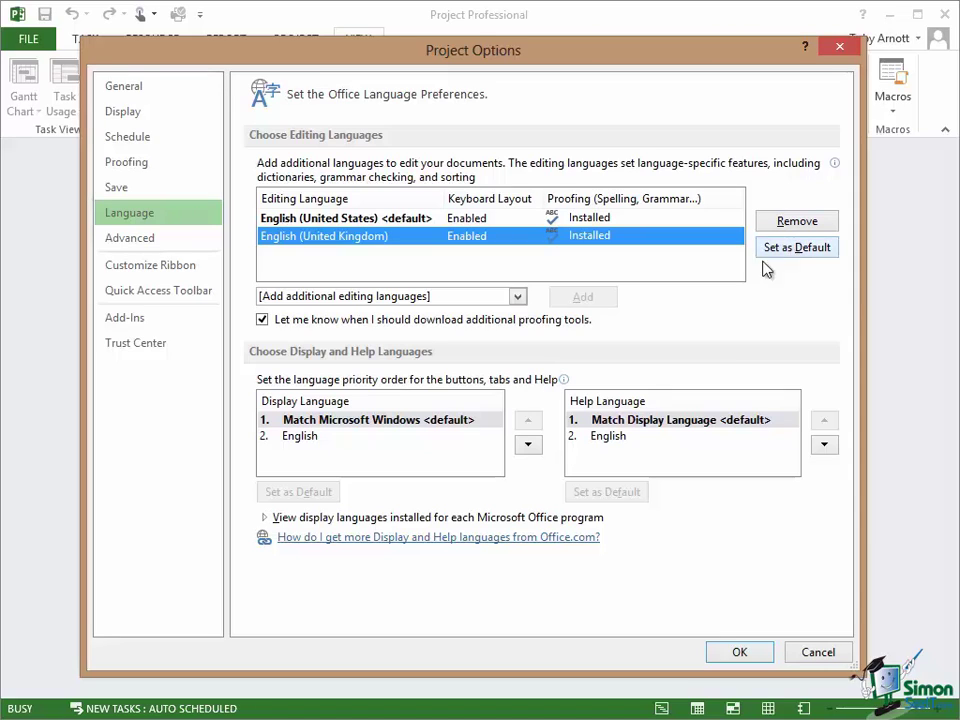
{"action": "left_click", "coordinate": [519, 299]}
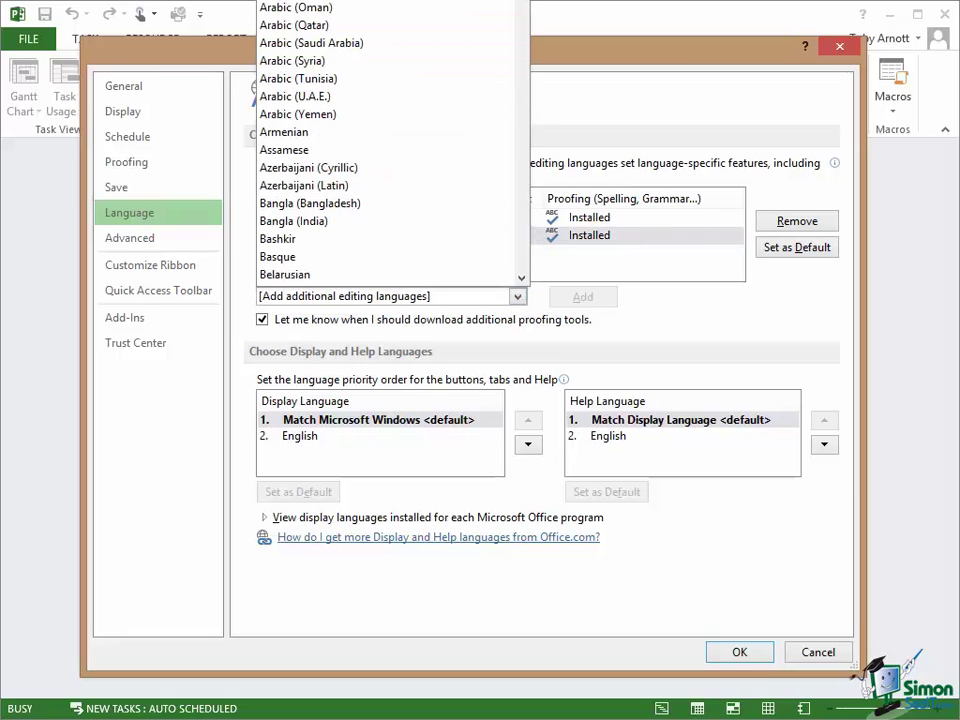
{"action": "scroll", "coordinate": [514, 77], "scroll_direction": "down", "scroll_amount": 10}
{"action": "scroll", "coordinate": [390, 140], "scroll_direction": "down", "scroll_amount": 15}
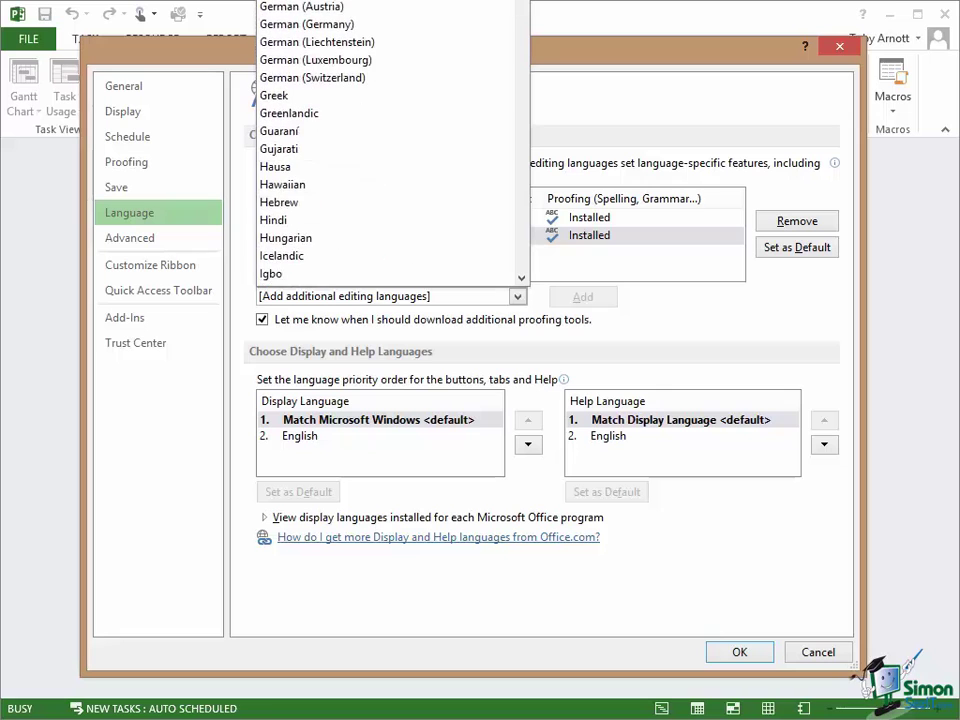
{"action": "scroll", "coordinate": [390, 140], "scroll_direction": "up", "scroll_amount": 20}
{"action": "scroll", "coordinate": [390, 140], "scroll_direction": "up", "scroll_amount": 5}
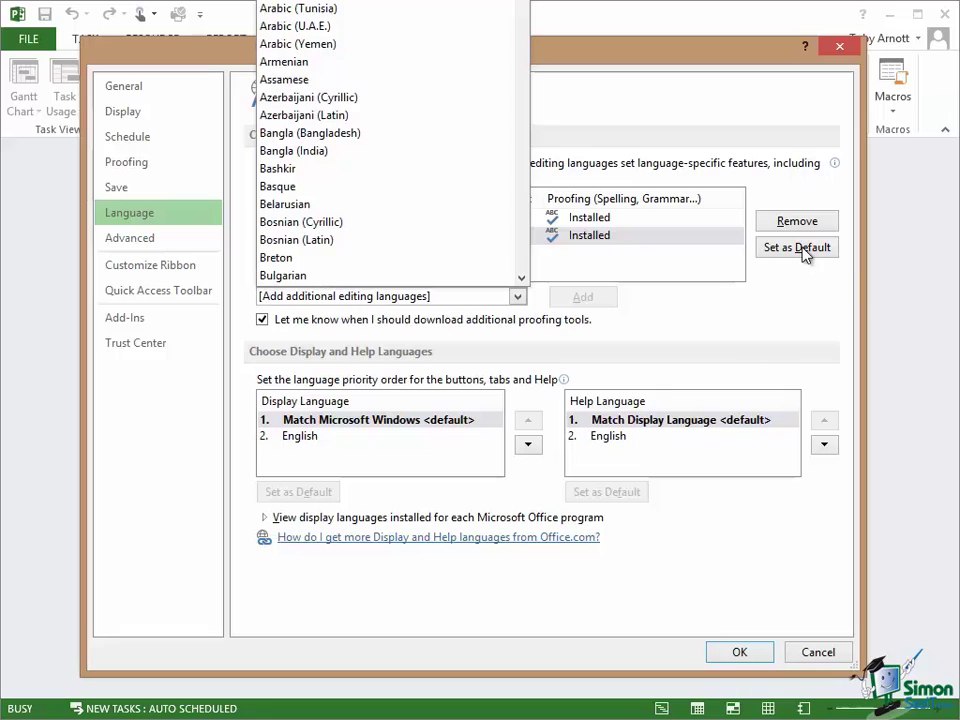
{"action": "left_click", "coordinate": [686, 318]}
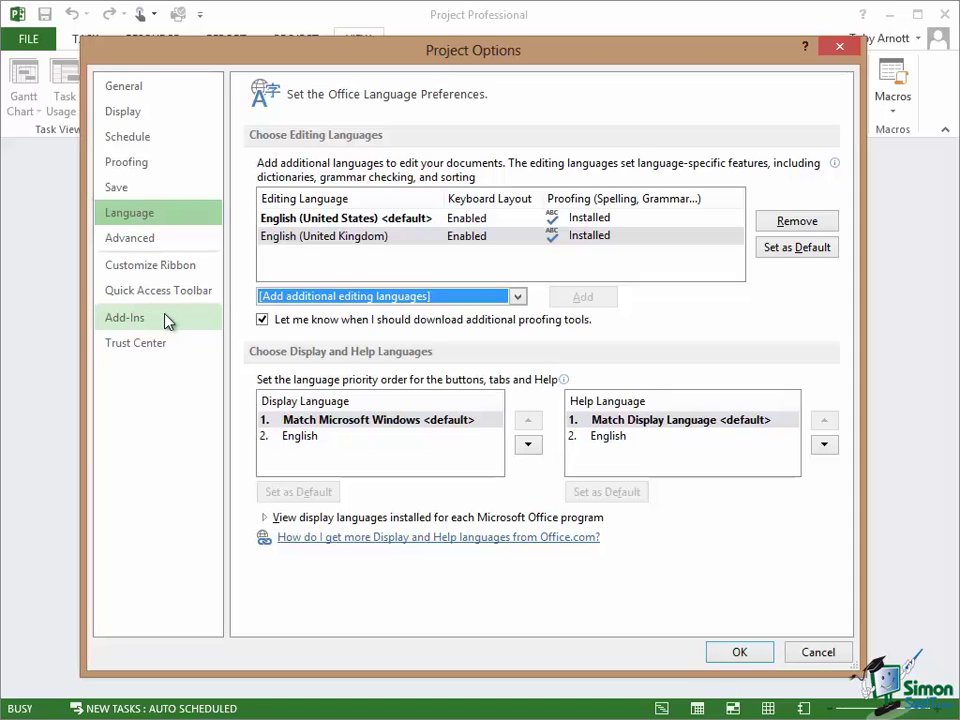
Step: Open the Advanced options for working with Project
{"action": "left_click", "coordinate": [162, 242]}
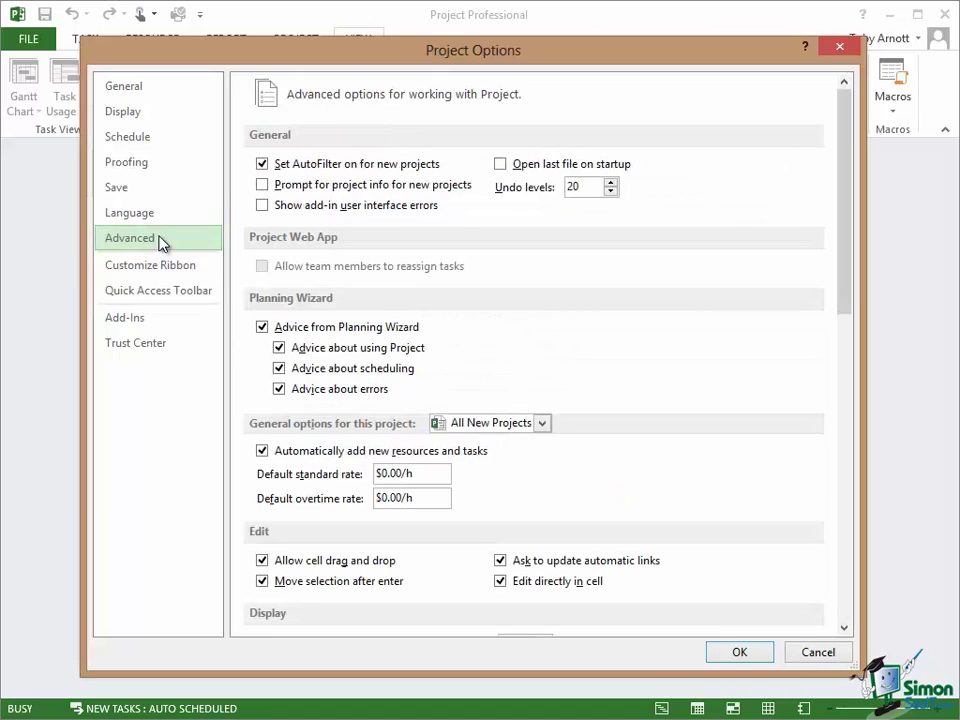